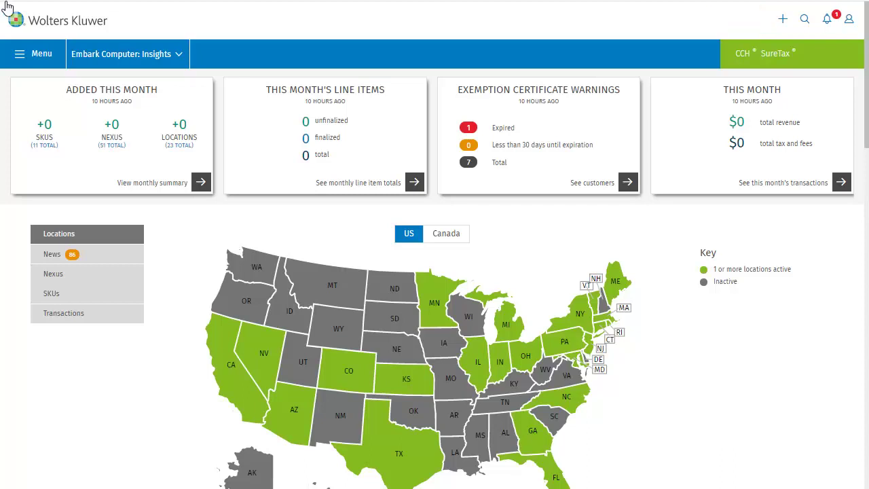
Open the Customers configuration page and group the customers by customer name.
left_click(20, 55)
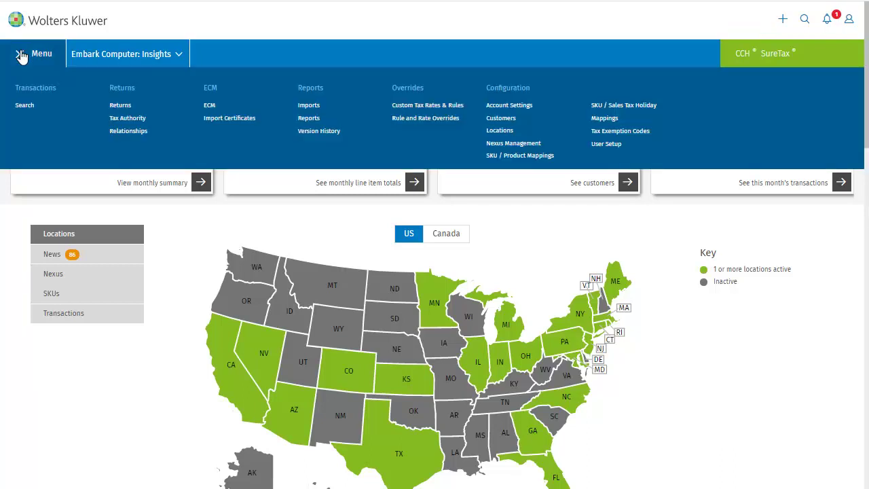
left_click(495, 118)
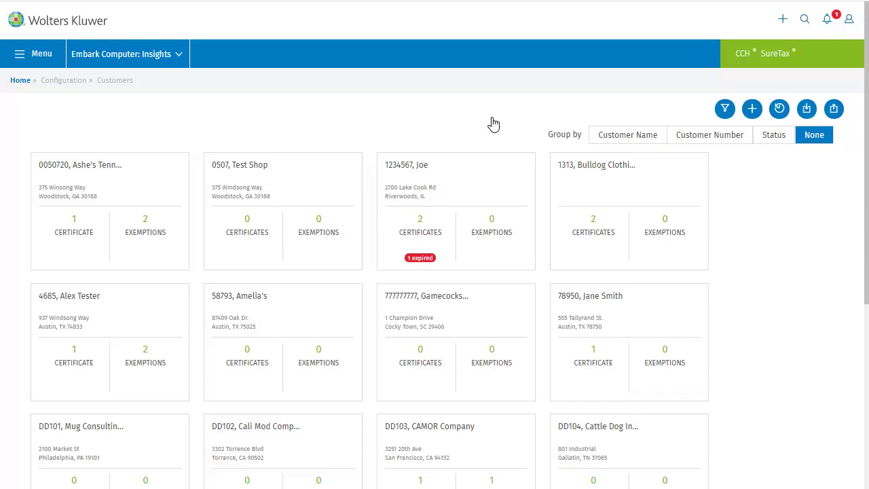
left_click(607, 144)
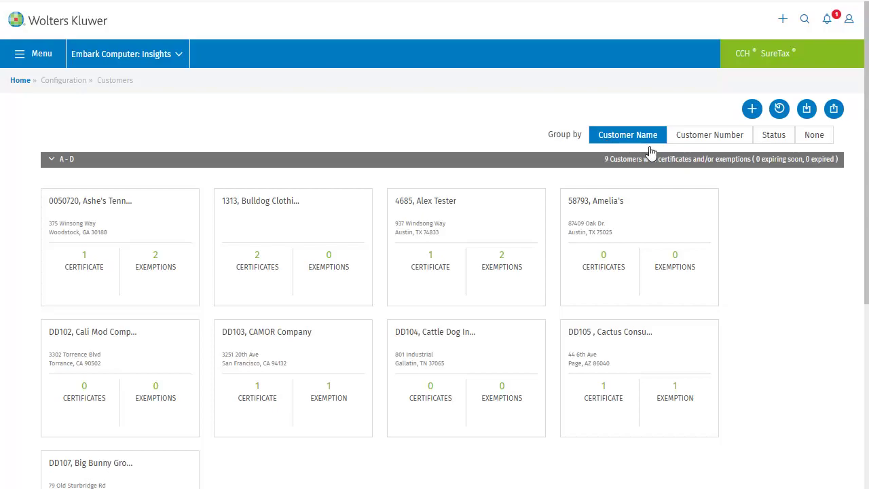
Open the customer record for Amelia's and start adding an exemption certificate.
left_click(692, 234)
scroll(694, 235, "down", 1)
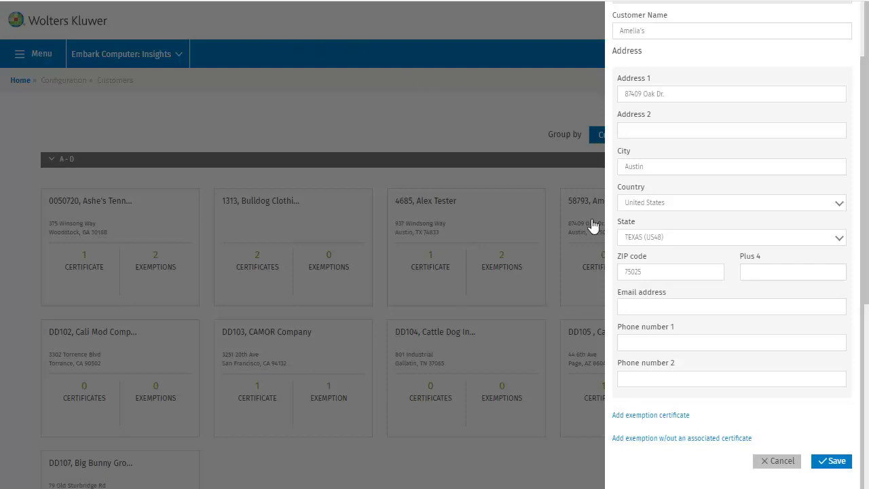
left_click(639, 414)
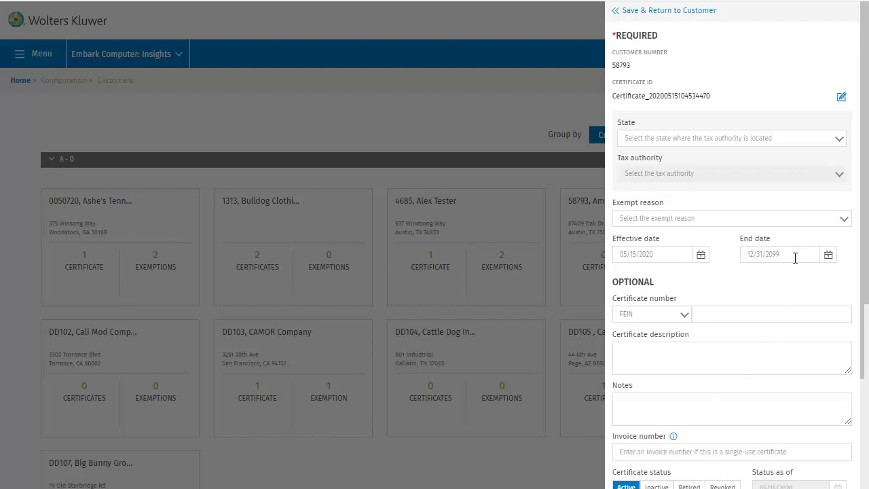
Set the certificate's state to TEXAS (US48), tax authority to AUSTIN, CITY OF and exempt reason to Federal government.
left_click(806, 138)
type("Te")
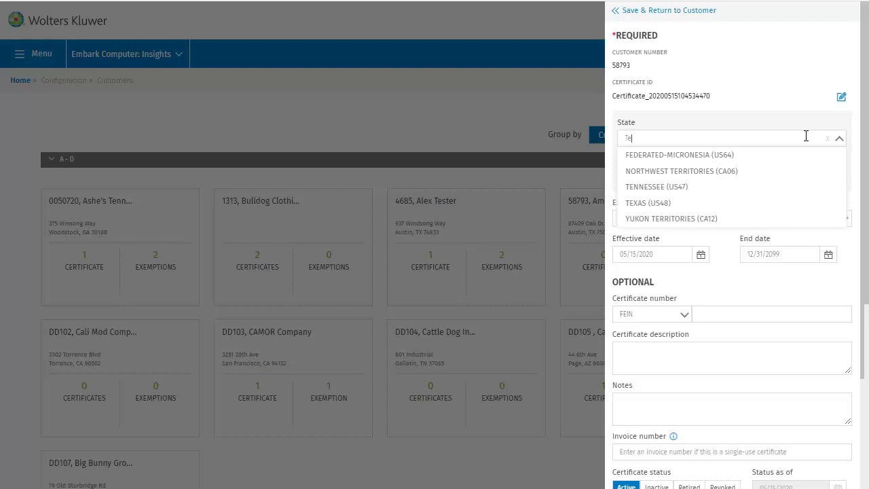
left_click(672, 203)
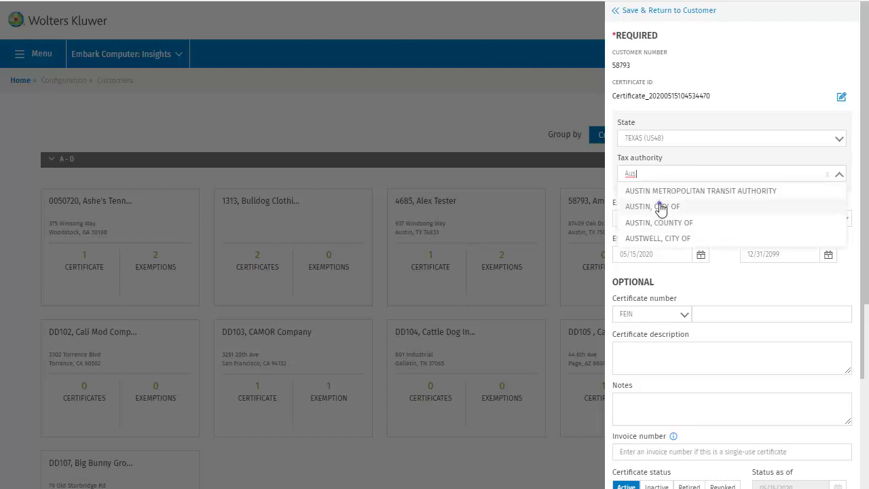
left_click(660, 206)
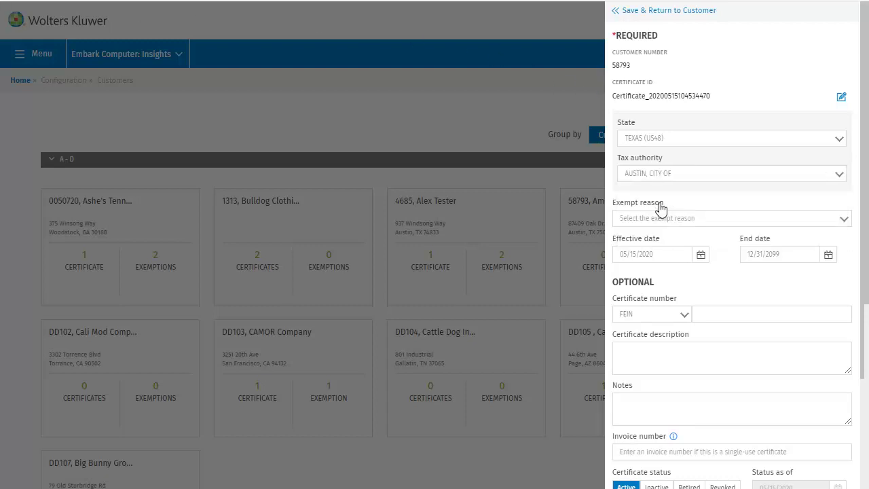
left_click(843, 220)
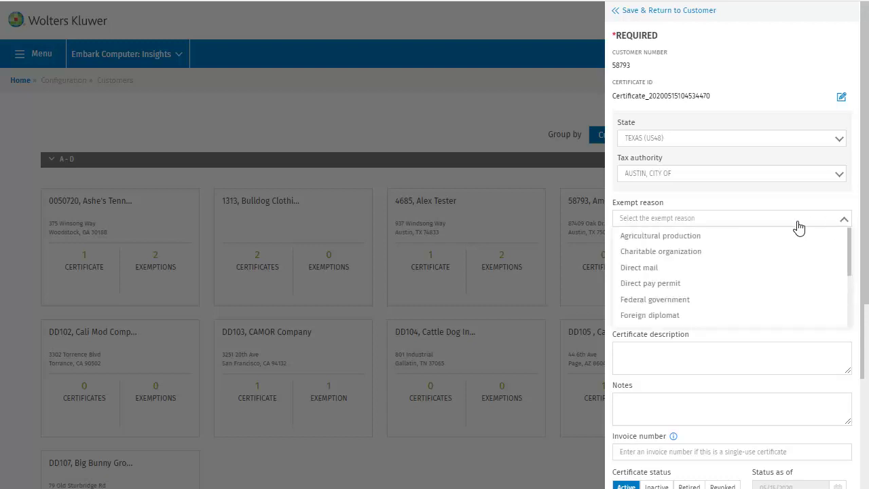
left_click(677, 299)
scroll(676, 300, "down", 1)
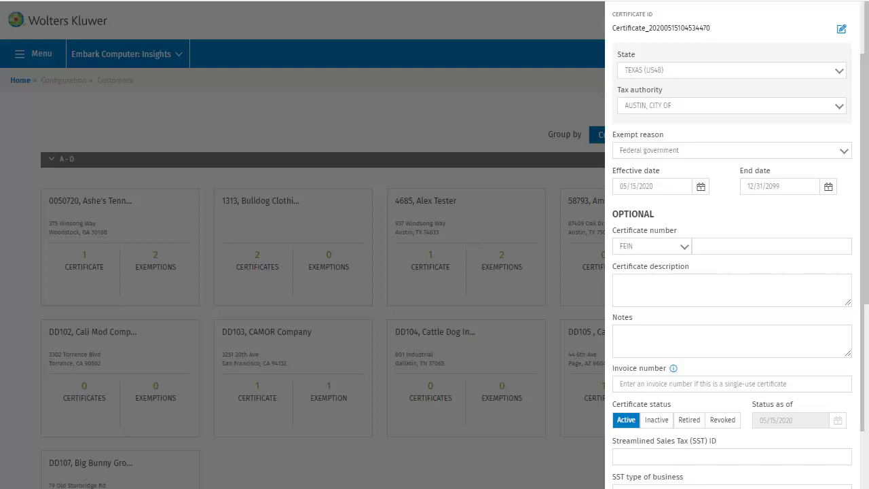
left_click(651, 246)
scroll(658, 284, "down", 1)
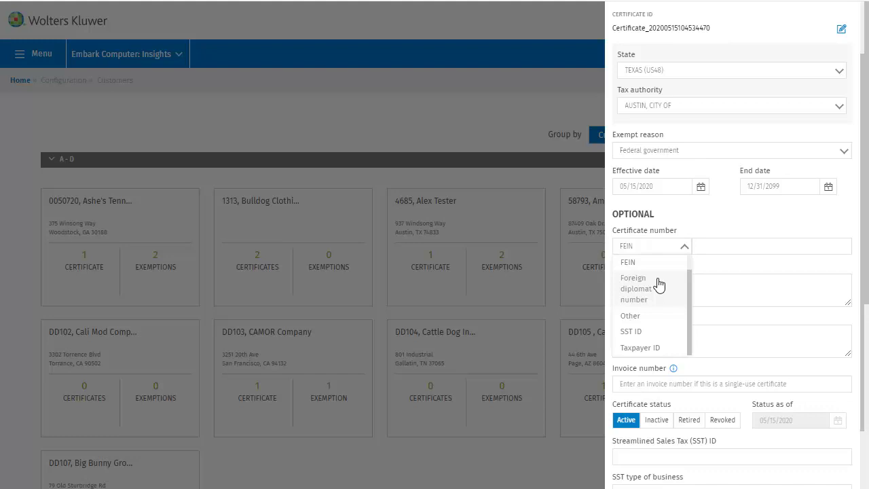
left_click(658, 284)
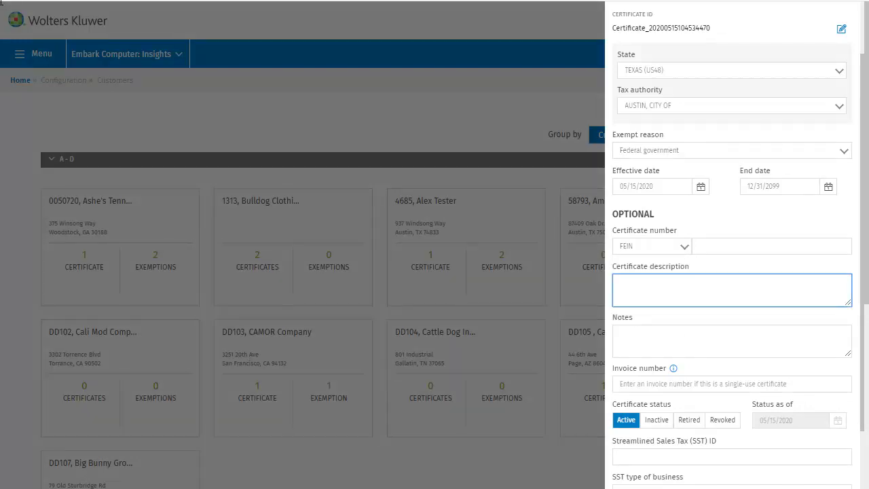
Enter "Test exemption certificate" as the certificate's notes.
left_click(772, 332)
type("Test exempt")
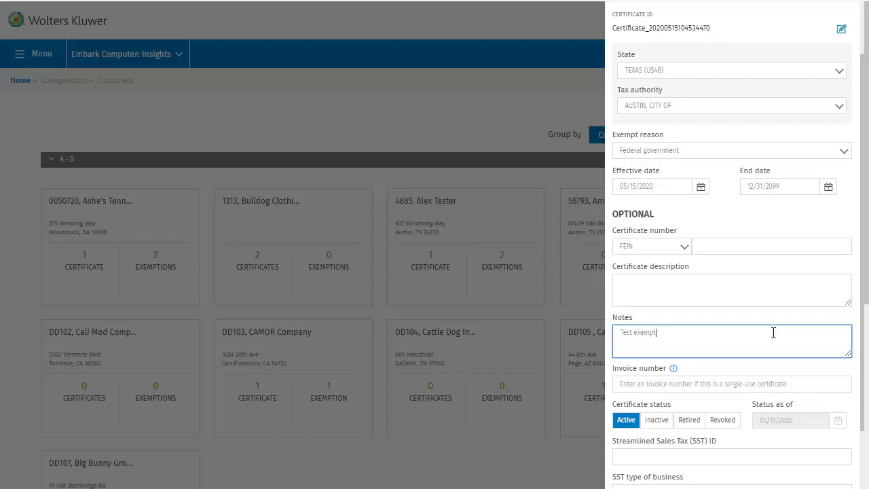
type("ion certificate")
mouse_move(672, 373)
Set the certificate's SST type of business to Other and describe it as "University bookstore".
scroll(670, 373, "down", 1)
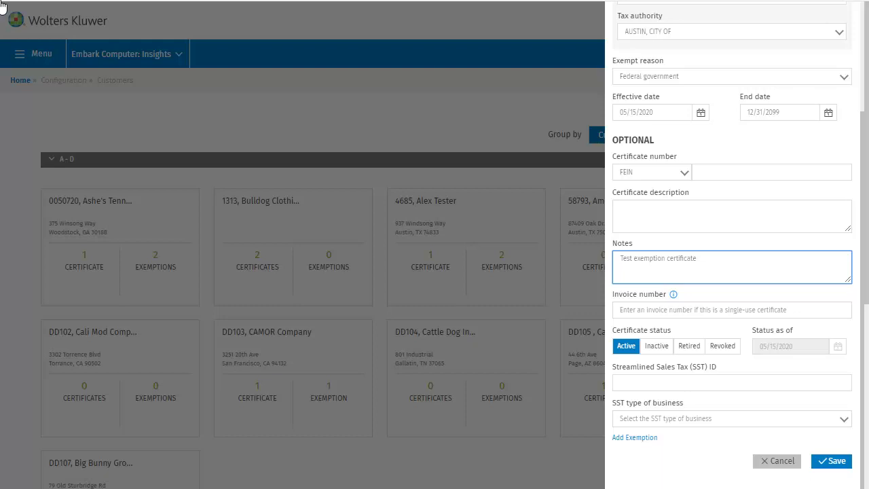
left_click(845, 419)
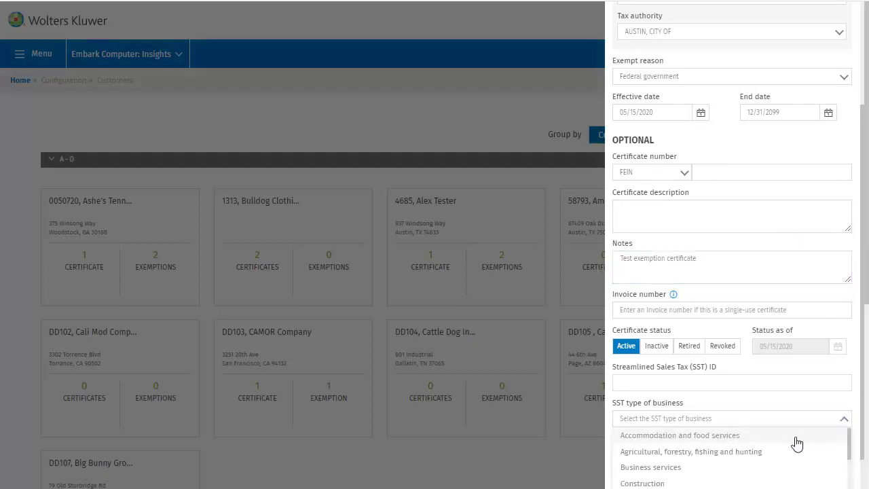
scroll(797, 443, "down", 5)
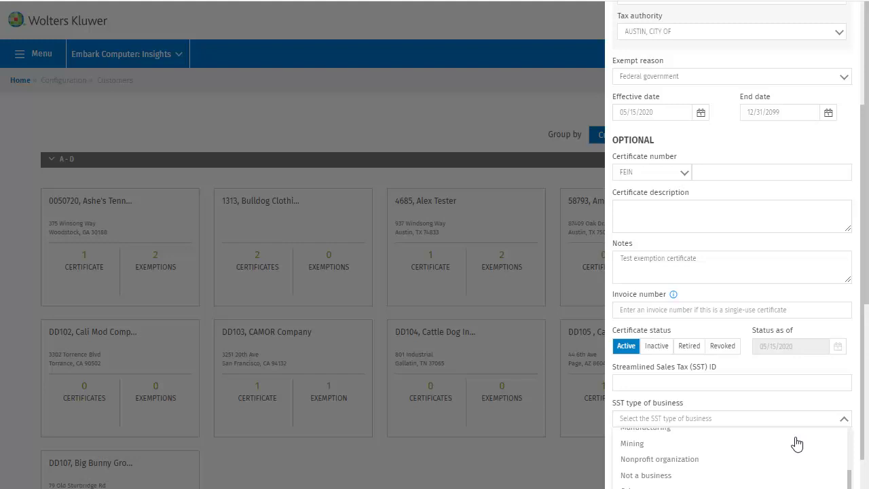
scroll(710, 460, "up", 2)
scroll(710, 460, "down", 2)
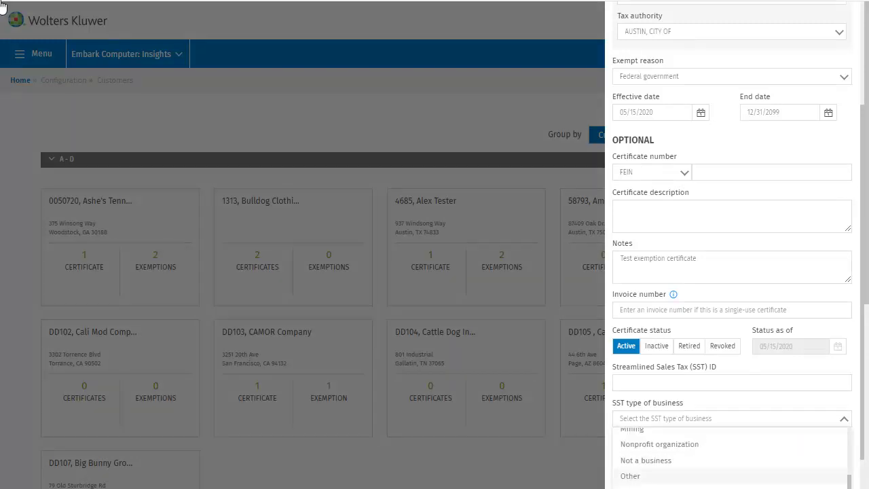
left_click(630, 476)
scroll(685, 406, "down", 1)
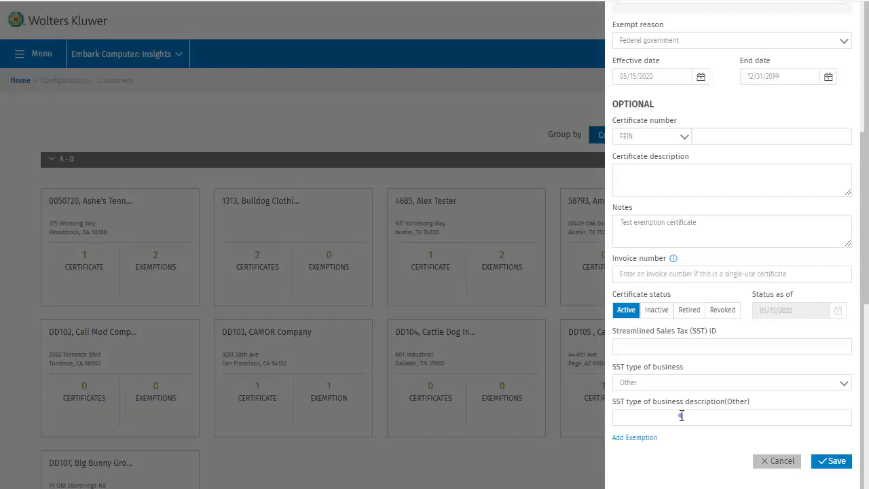
left_click(680, 416)
type("University ")
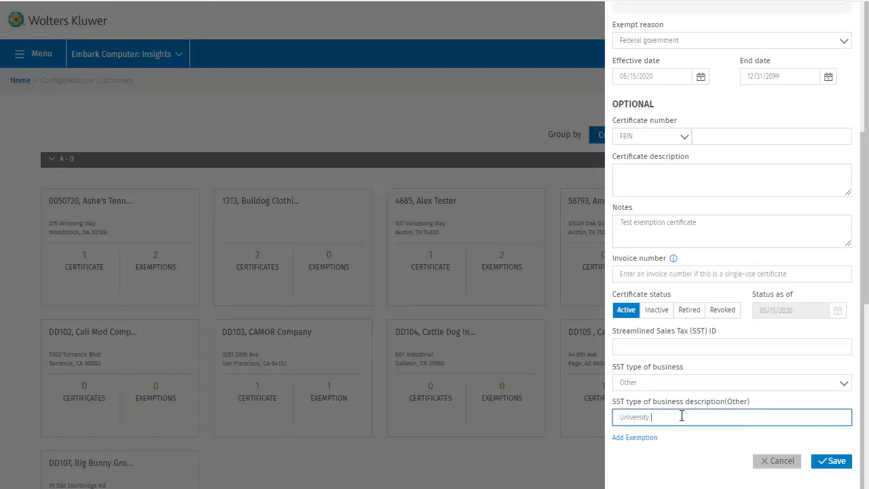
type("bookstore")
Add an exemption to the certificate with only 02 - State Taxes Exempt as its tax exemption code.
left_click(638, 437)
scroll(681, 424, "down", 5)
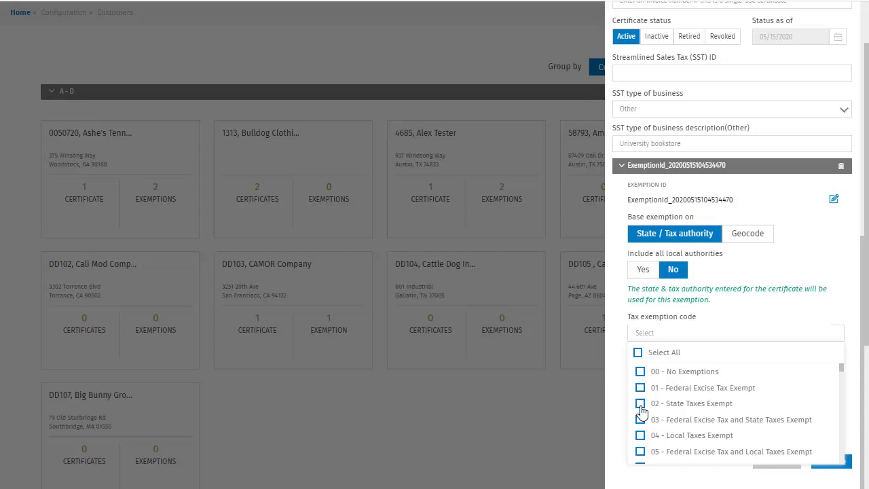
left_click(640, 404)
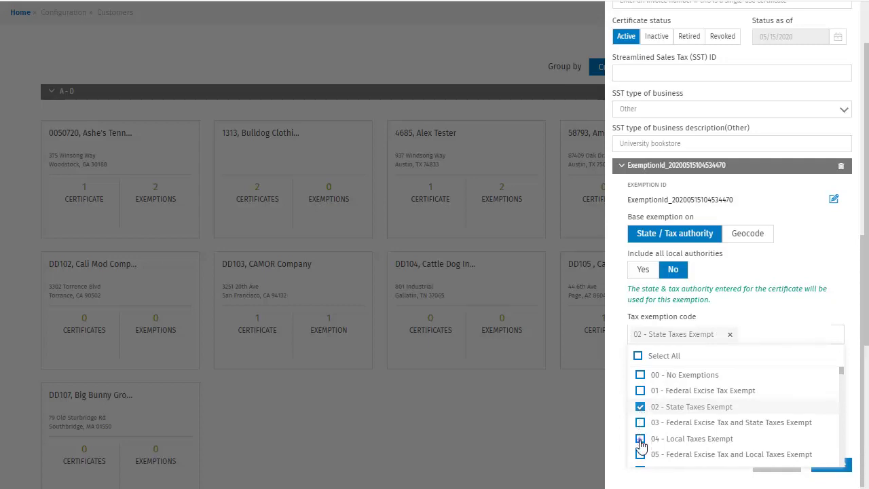
left_click(640, 438)
left_click(790, 351)
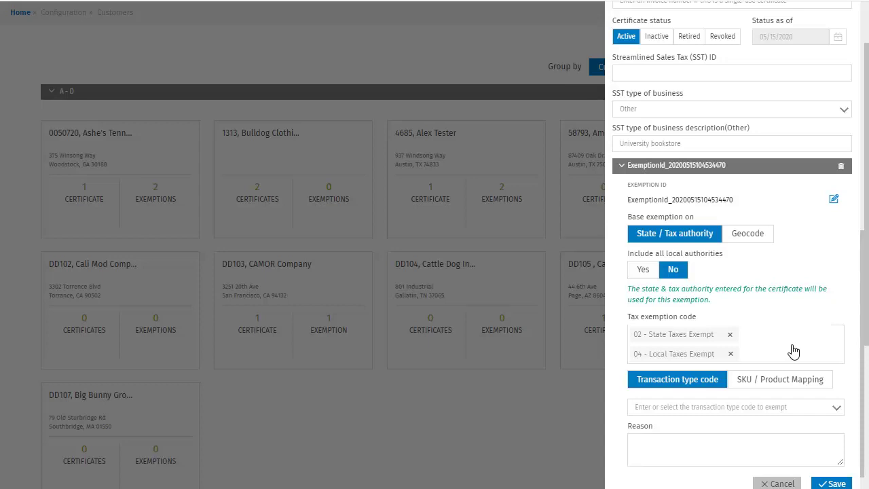
left_click(731, 353)
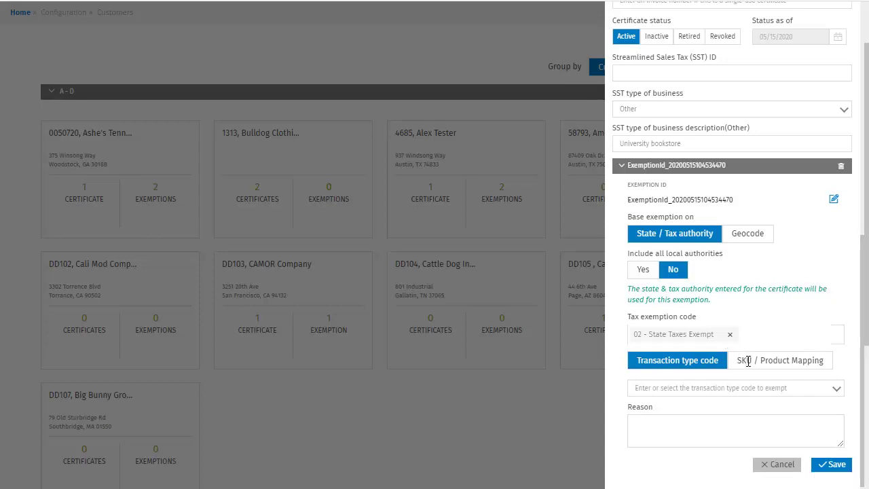
Set the exemption's transaction type code to 990101 - General Sales.
left_click(756, 388)
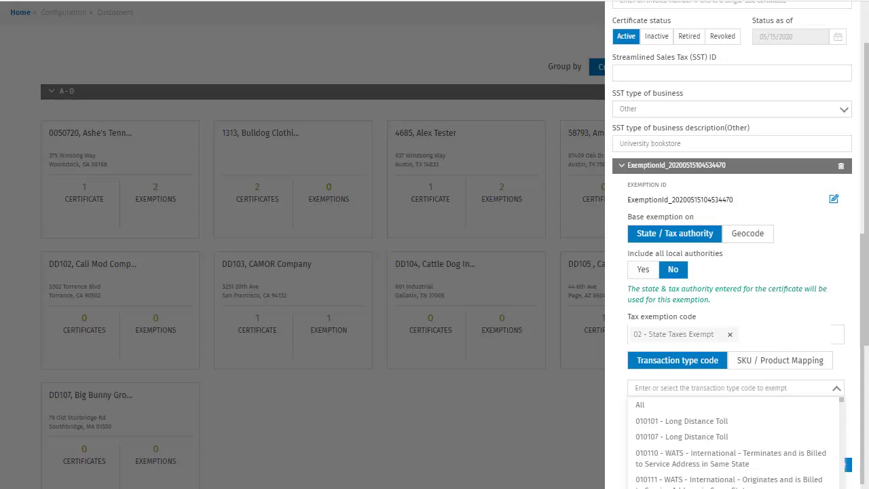
type("99010")
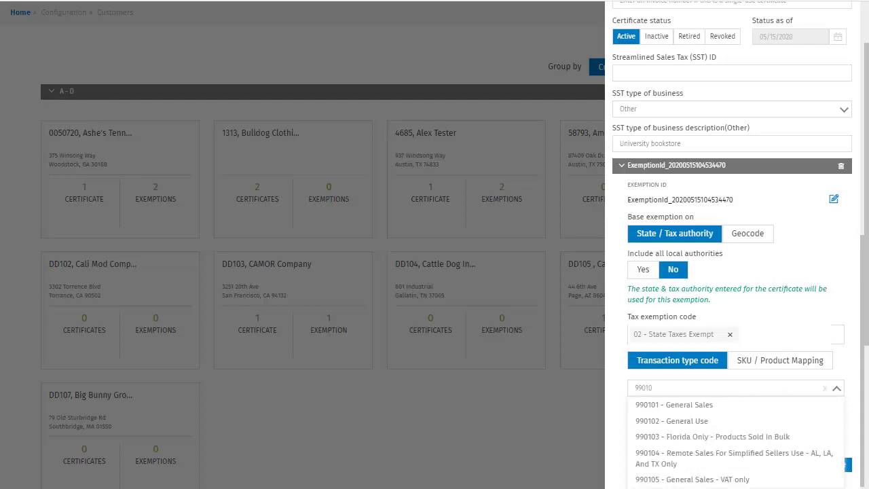
type("1")
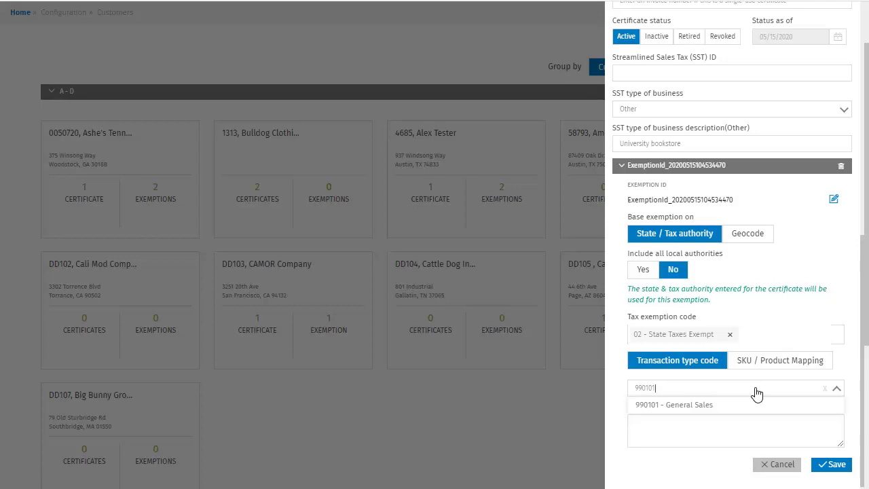
left_click(703, 406)
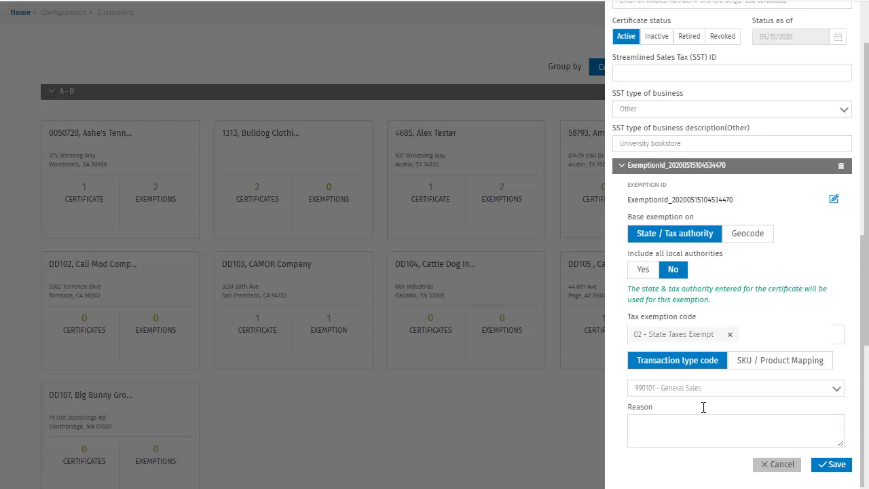
Enter "State taxes are not applicable." as the exemption's reason and save the certificate.
left_click(656, 432)
type("State taxes")
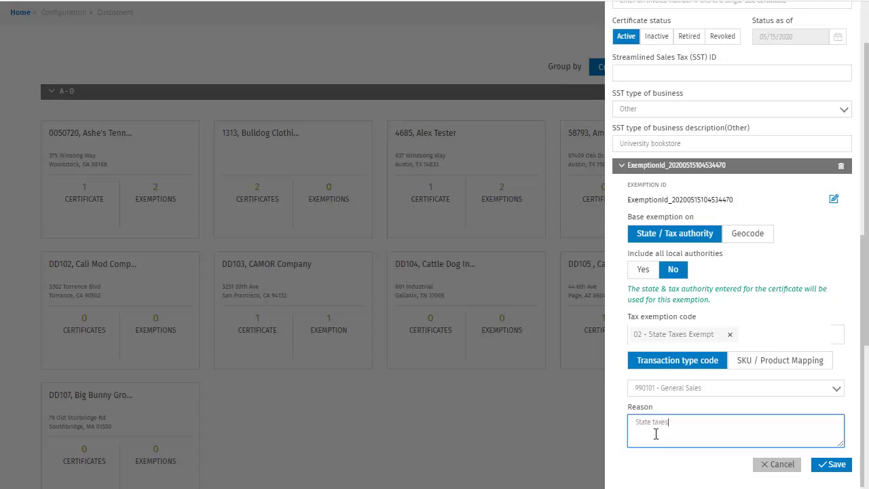
type(" are not applicable.")
left_click(832, 464)
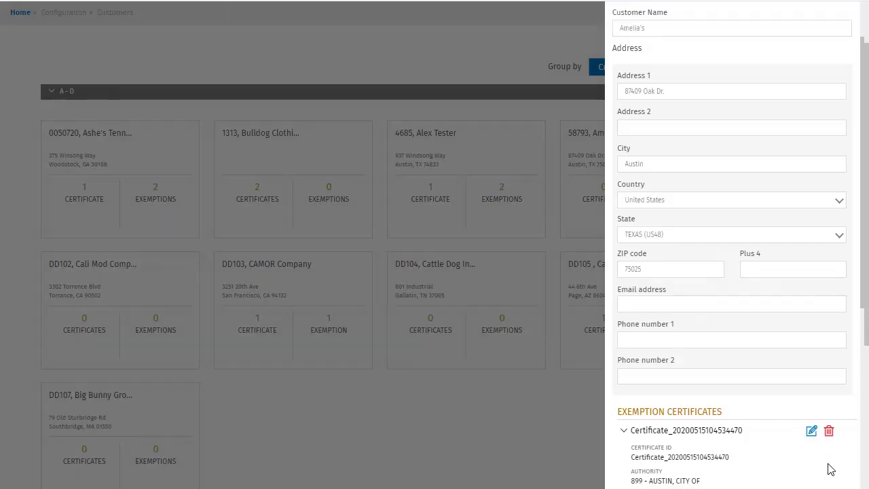
Start an exemption without an associated certificate for this customer and search its geocode lookup for AUSTIN, TEXAS.
scroll(830, 469, "down", 5)
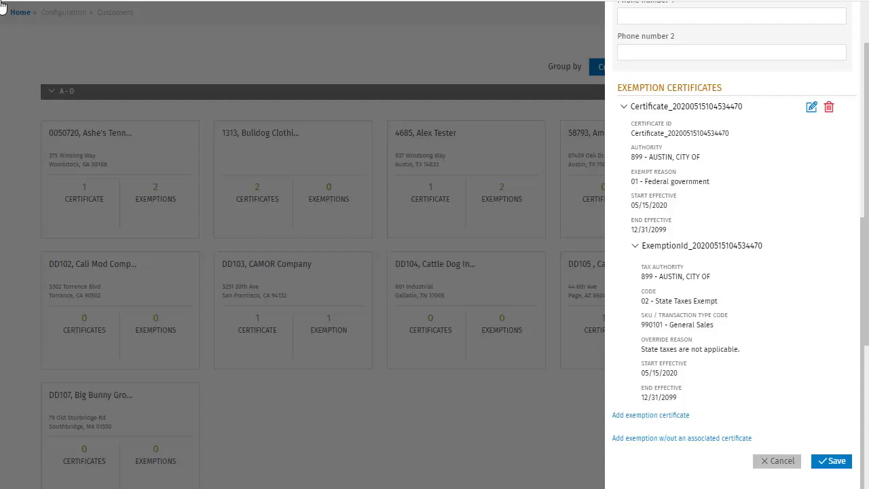
left_click(713, 438)
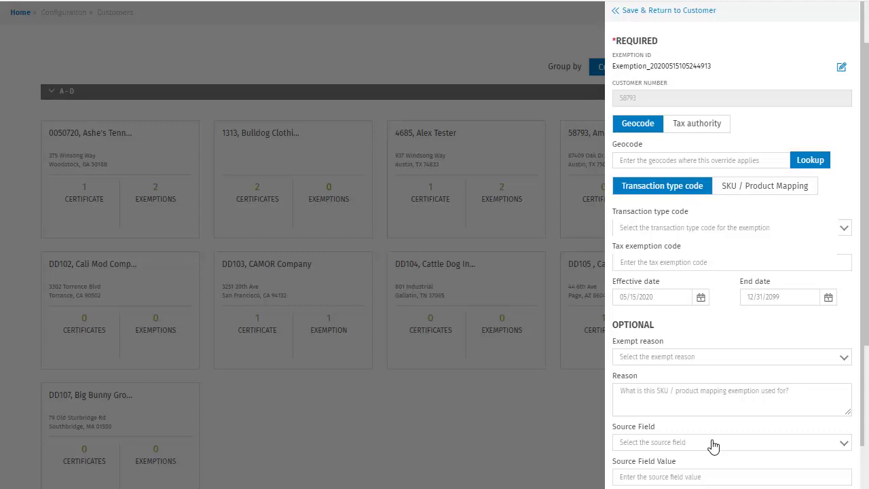
left_click(810, 160)
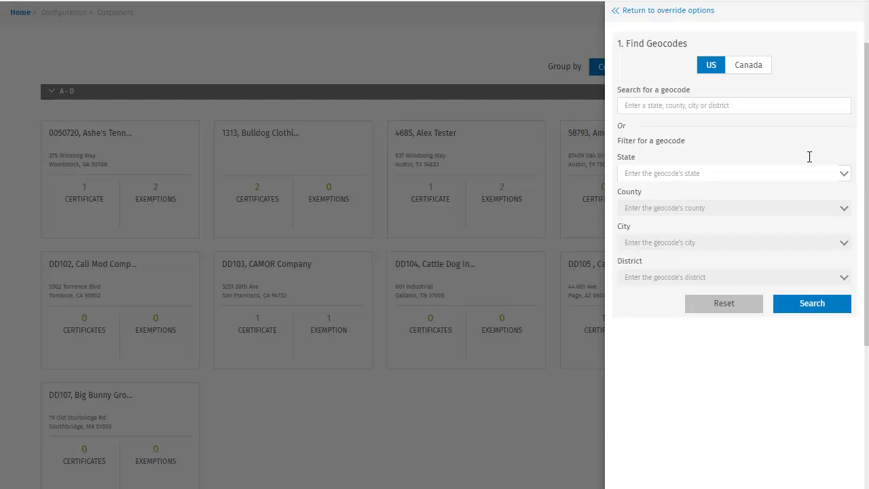
left_click(668, 106)
type("Austin")
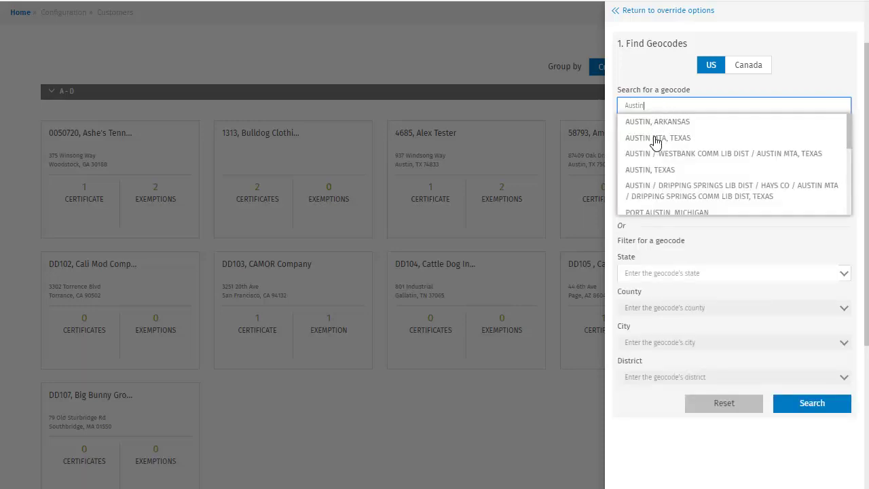
left_click(653, 170)
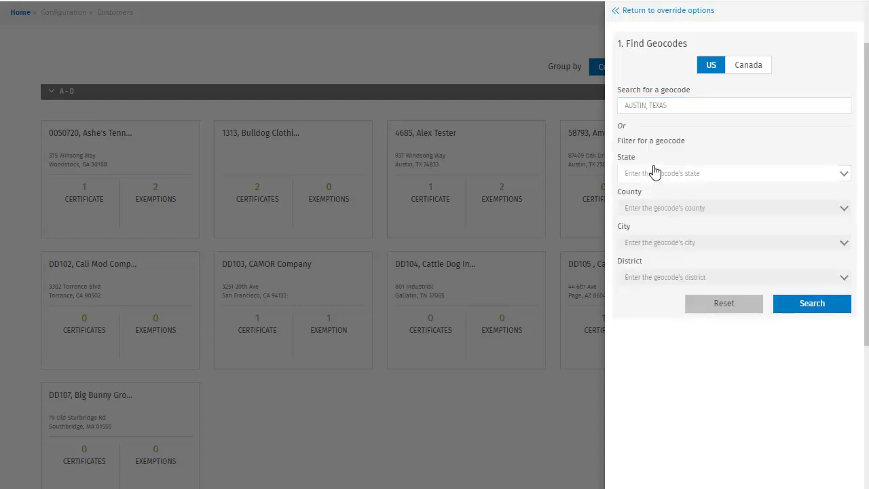
left_click(807, 304)
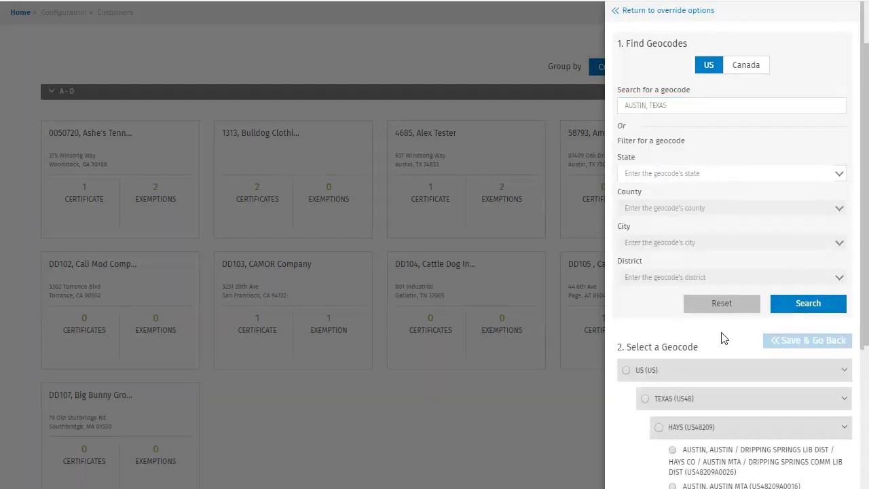
Select the AUSTIN (US48015) county geocode from the search results and save it back to the exemption.
scroll(692, 339, "down", 3)
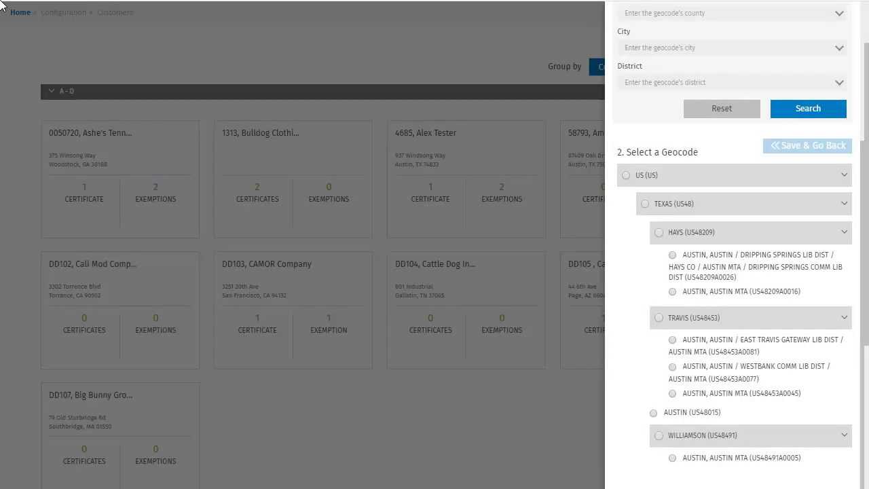
left_click(653, 414)
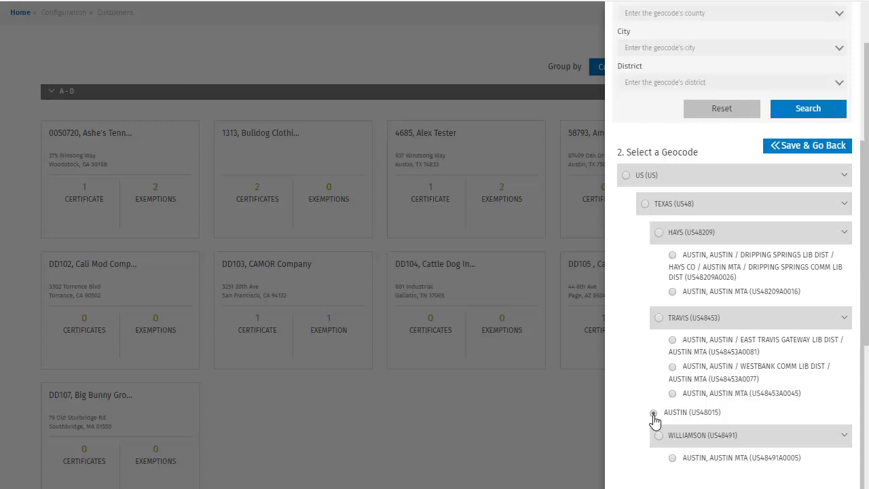
left_click(810, 146)
Set the exemption's transaction type code to 990101 - General Sales and its tax exemption code to 02 - State Taxes Exempt.
scroll(810, 146, "down", 1)
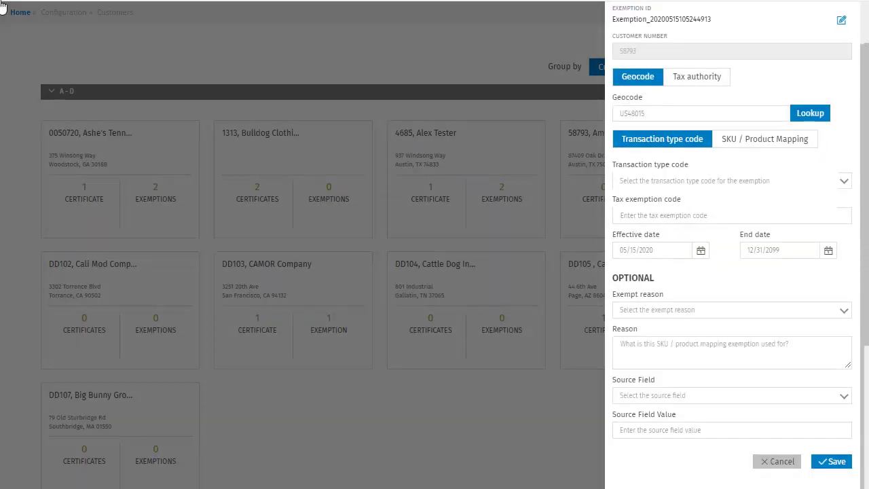
left_click(844, 181)
type("99")
left_click(665, 198)
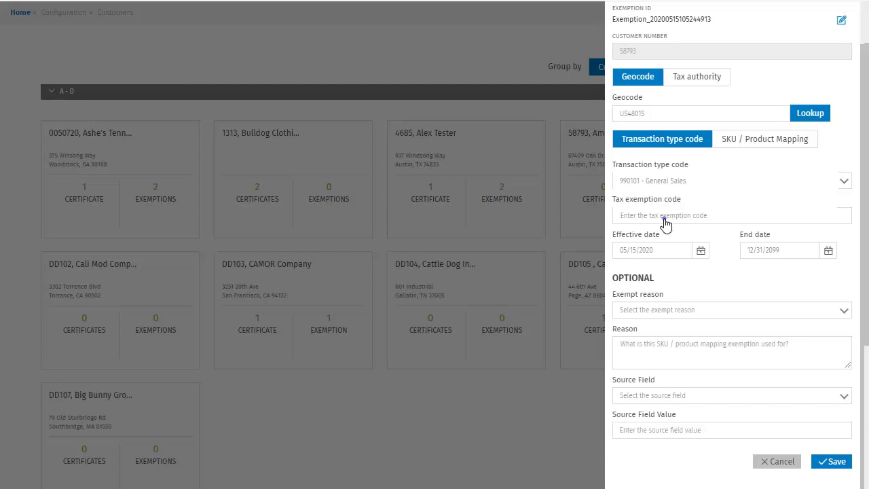
left_click(666, 218)
left_click(625, 286)
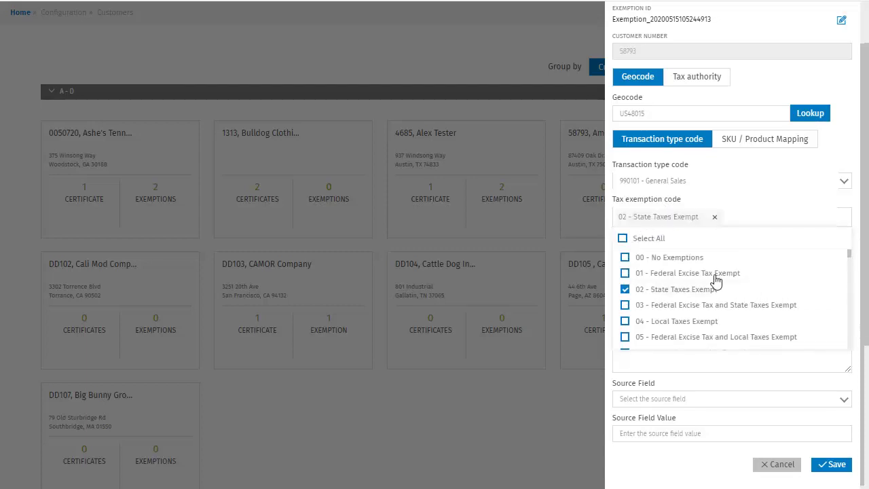
left_click(768, 220)
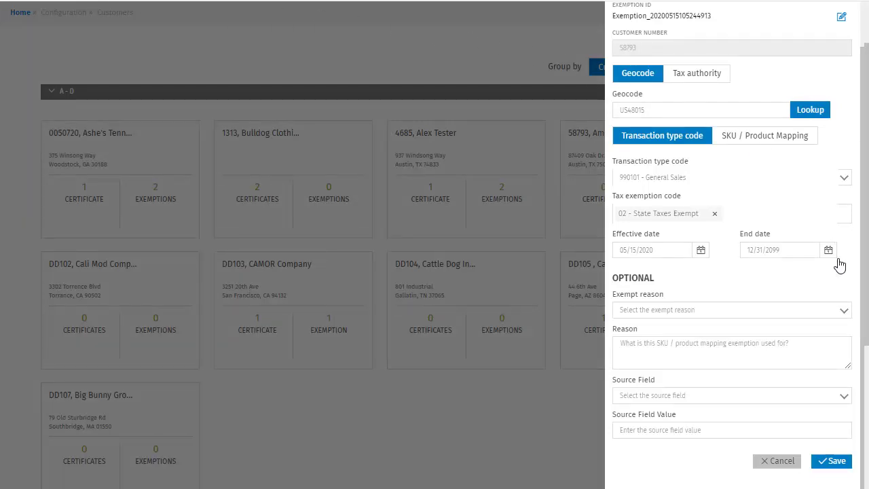
Set the exemption's exempt reason to Federal government and its source field to InvoiceNumber.
left_click(843, 312)
left_click(652, 339)
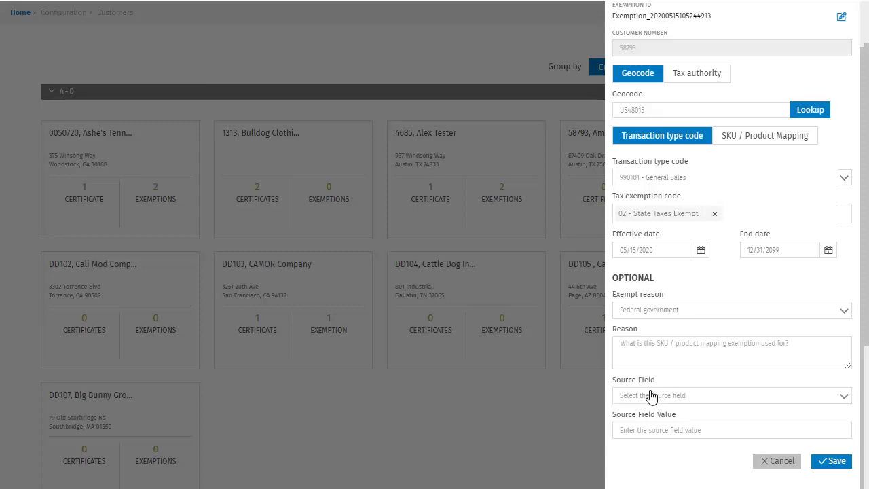
left_click(843, 396)
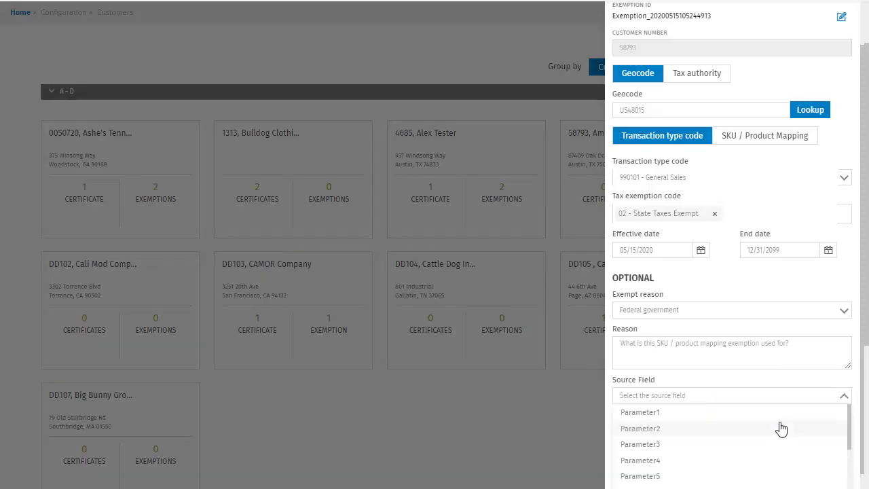
scroll(782, 429, "down", 3)
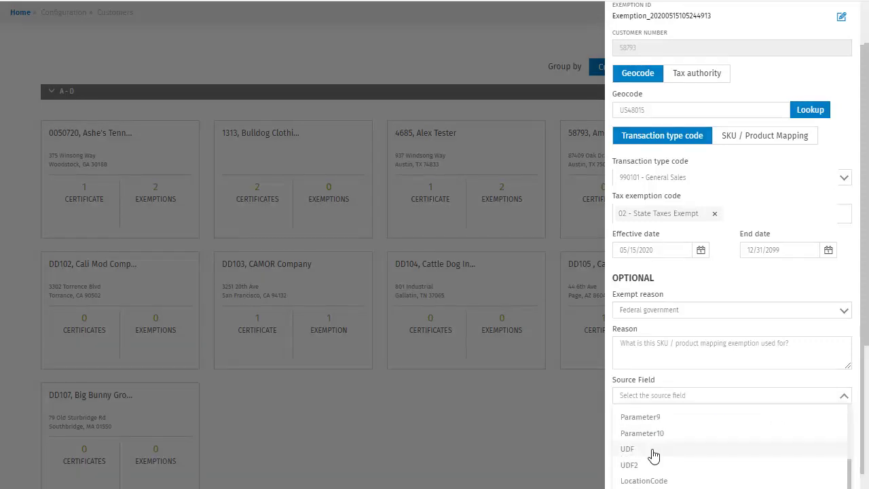
scroll(653, 455, "down", 1)
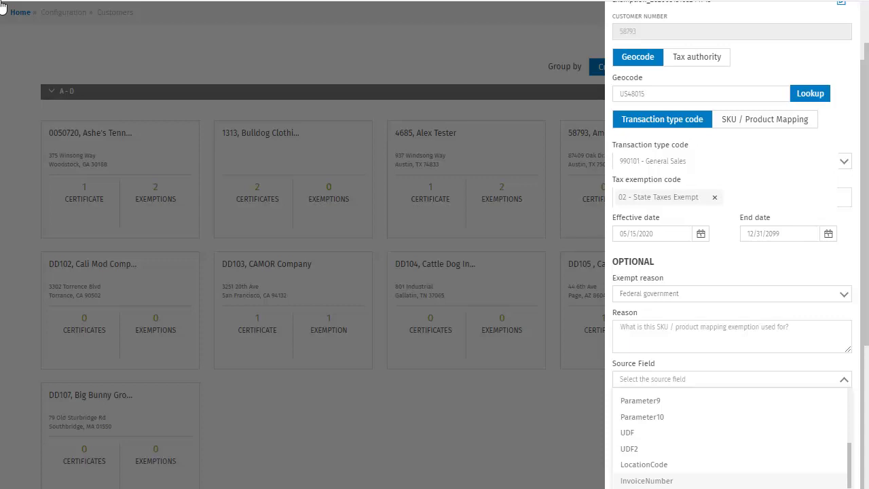
left_click(645, 480)
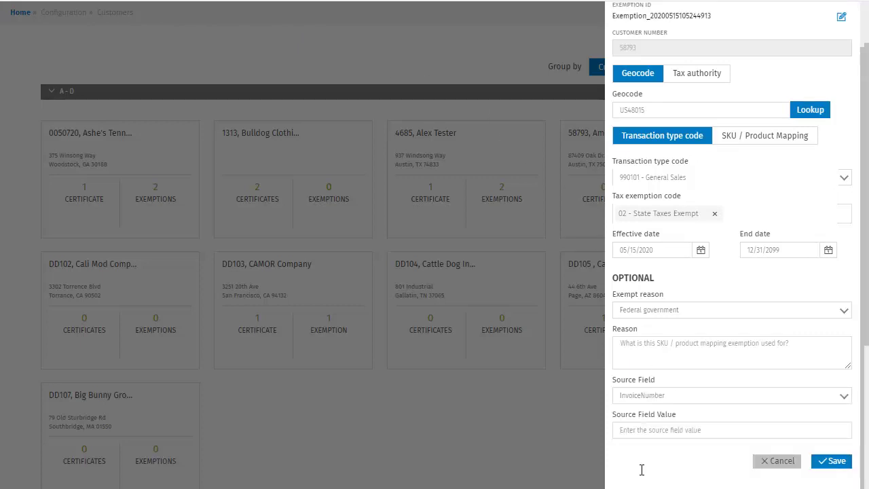
Enter the invoice number as the source field value, and save both the exemption and the customer record.
left_click(634, 430)
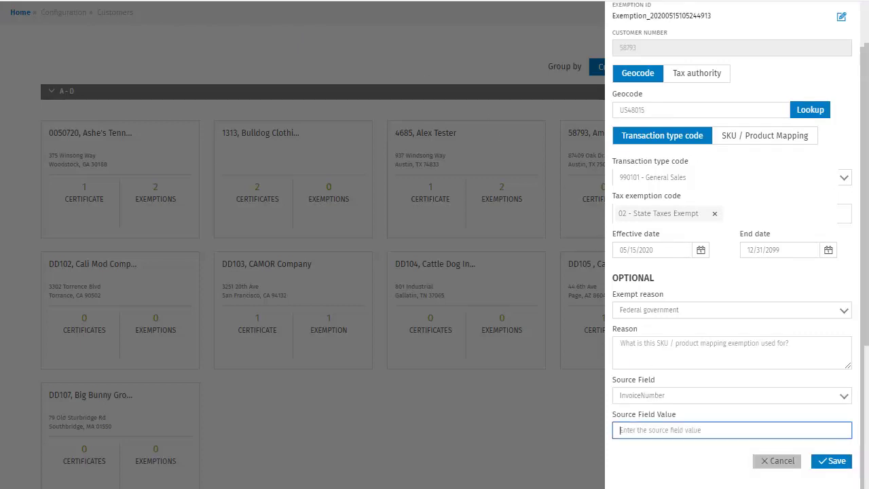
type("5789322")
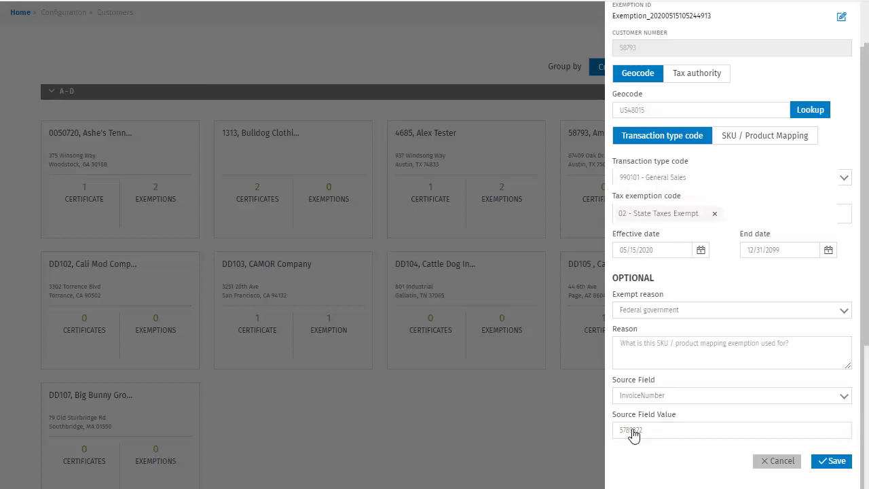
left_click(830, 464)
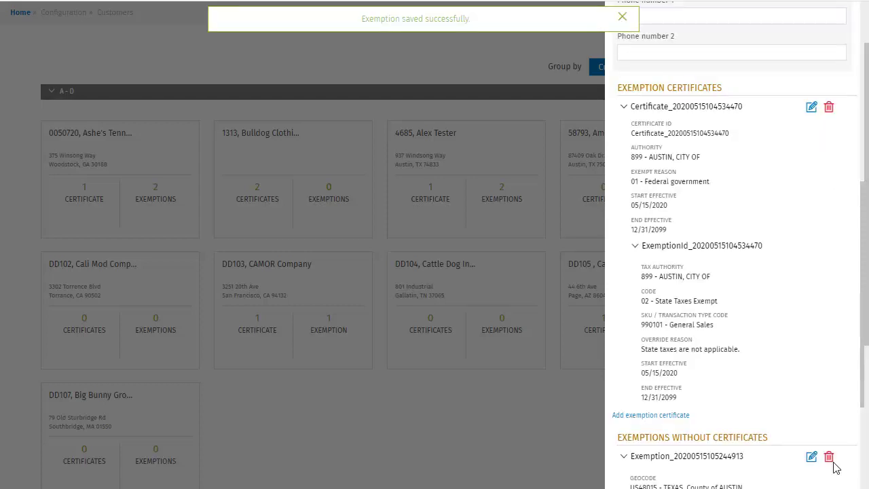
scroll(796, 382, "down", 3)
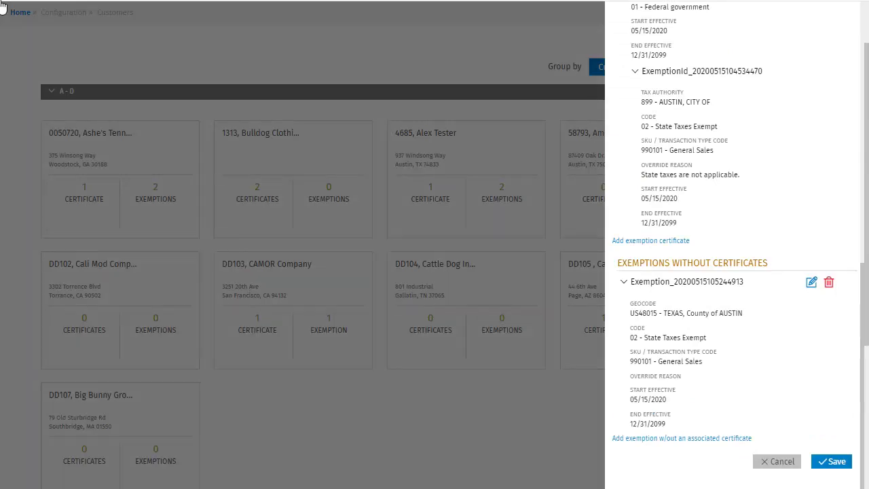
left_click(834, 462)
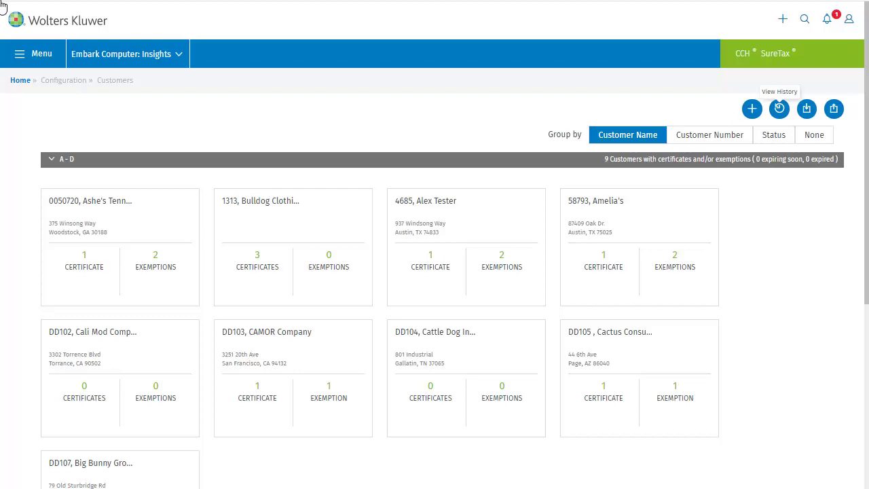
View the Customer Exemption revision history and return through the customer list to the home dashboard.
left_click(779, 110)
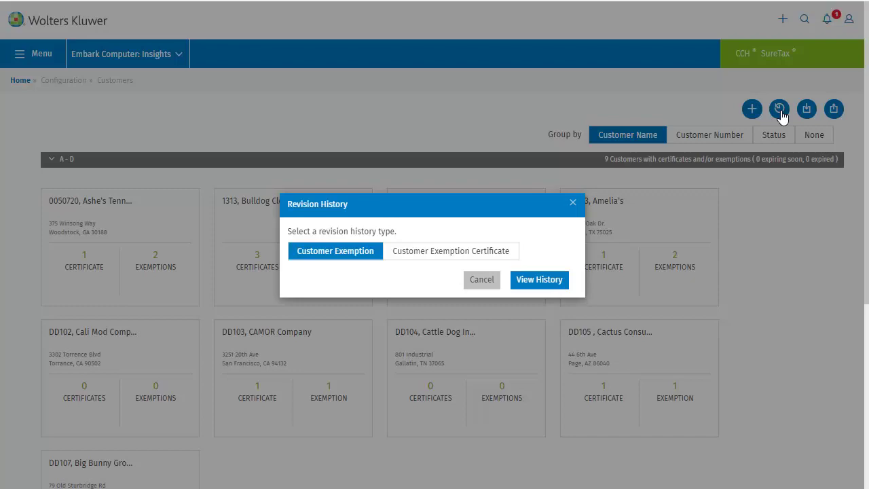
left_click(555, 282)
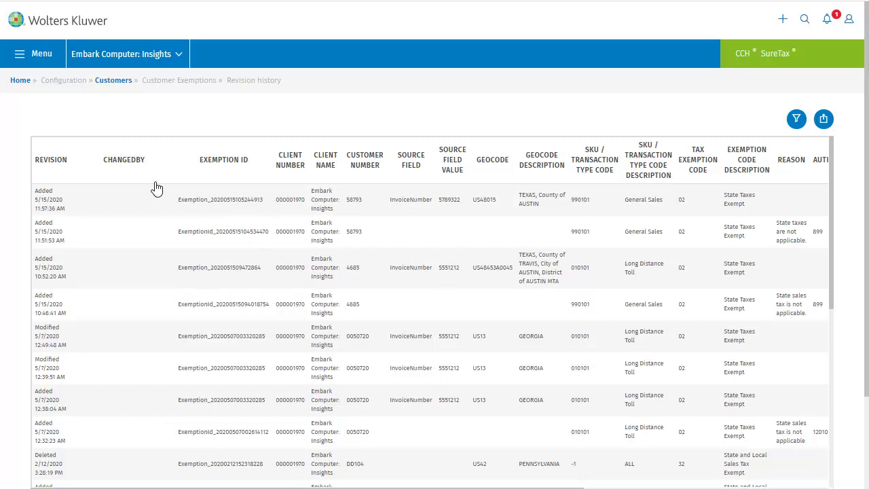
left_click(115, 84)
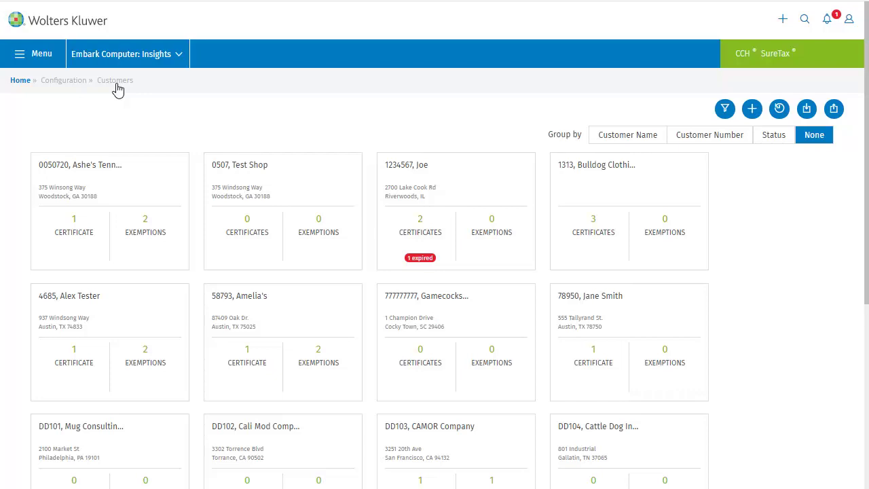
left_click(36, 22)
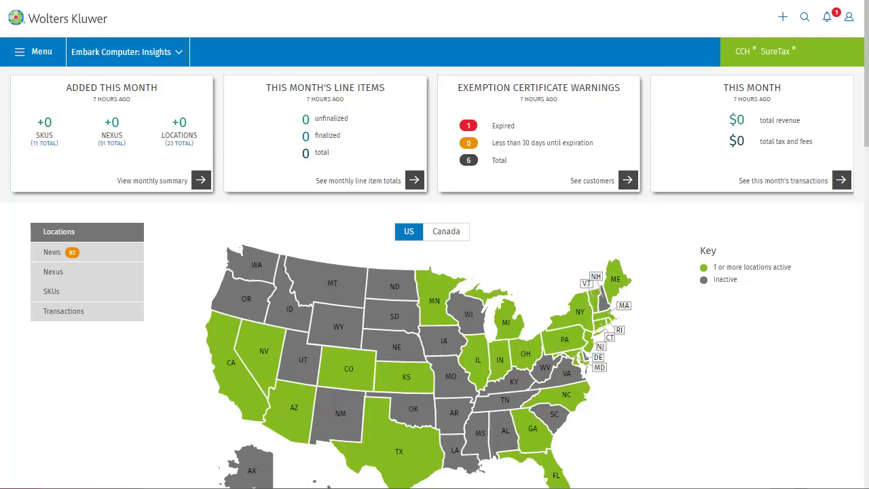